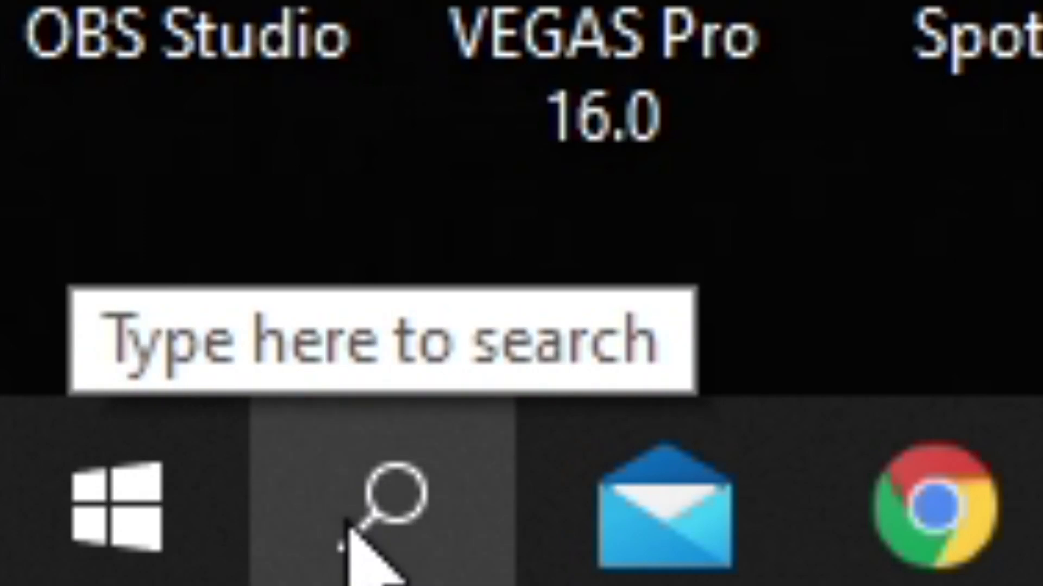
Step: Launch Voicemod from Windows search to show its free voices library
click(383, 498)
text(voic)
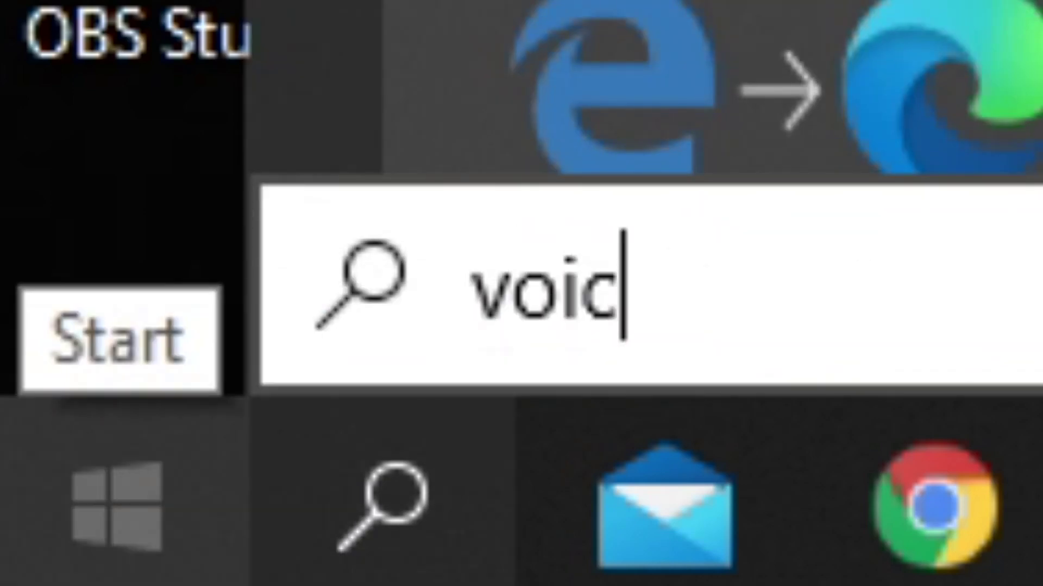
text(emod)
key(Return)
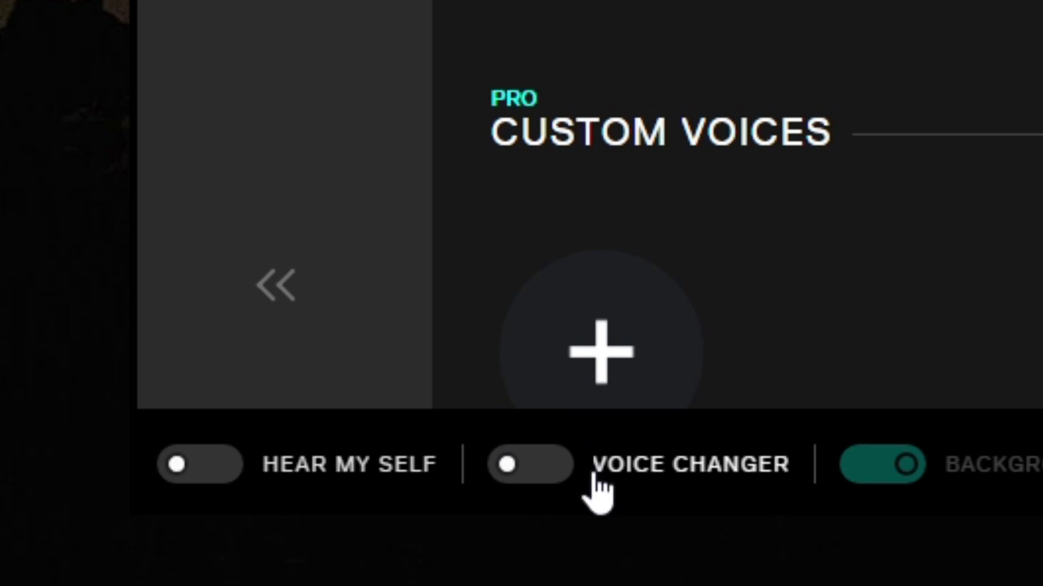
click(533, 472)
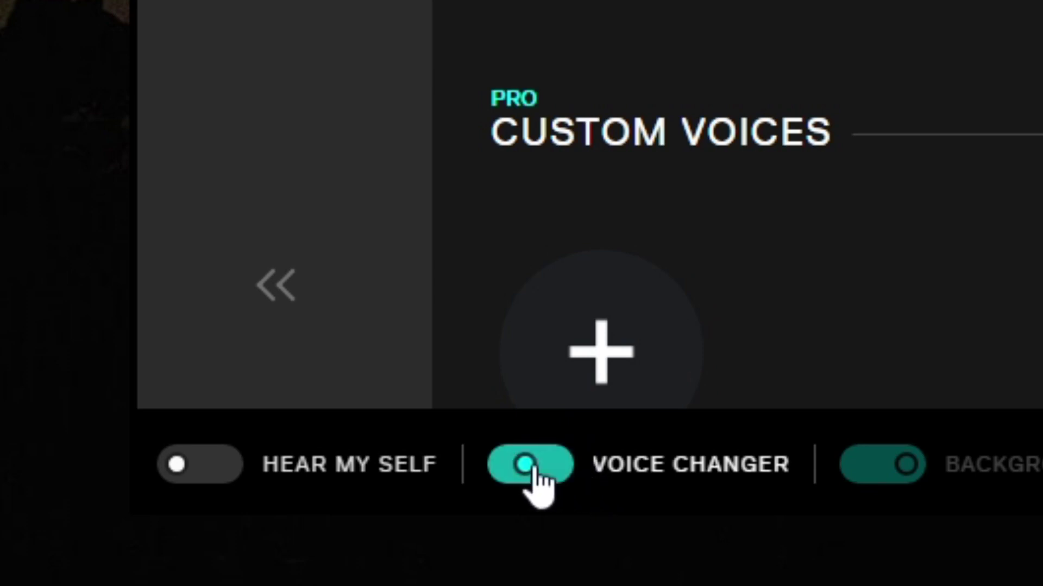
click(538, 477)
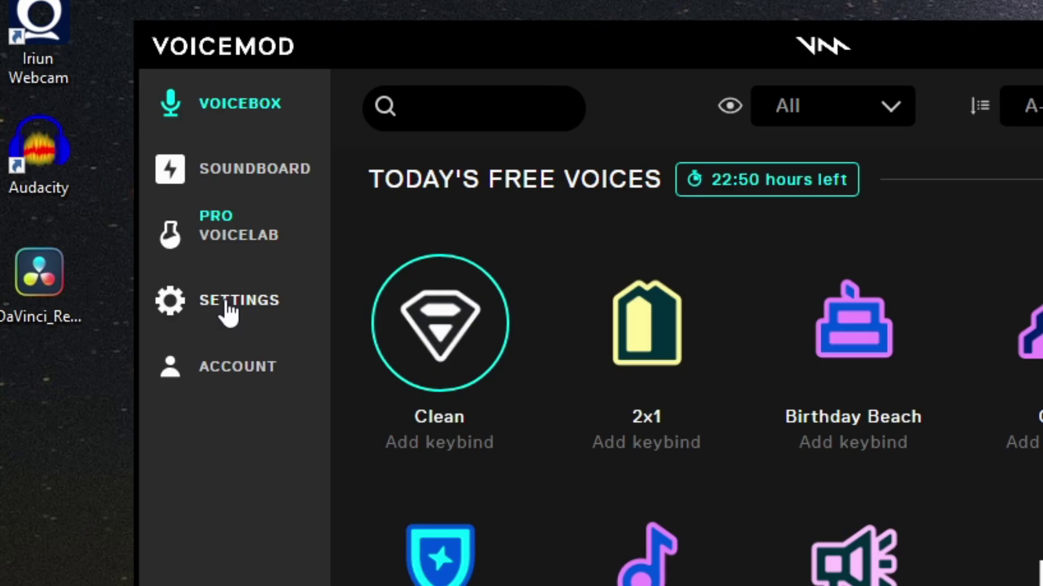
click(228, 309)
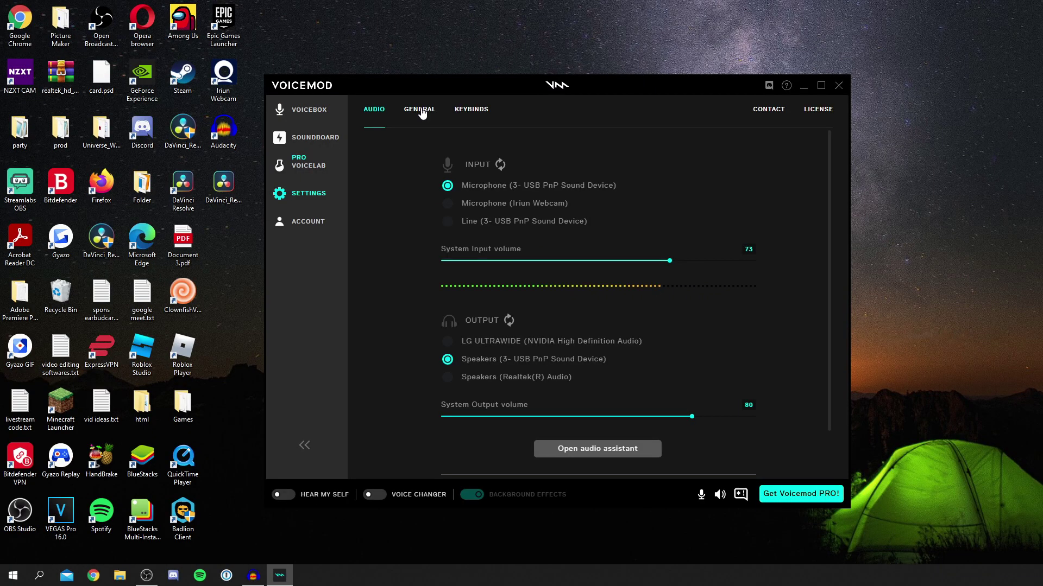
click(419, 108)
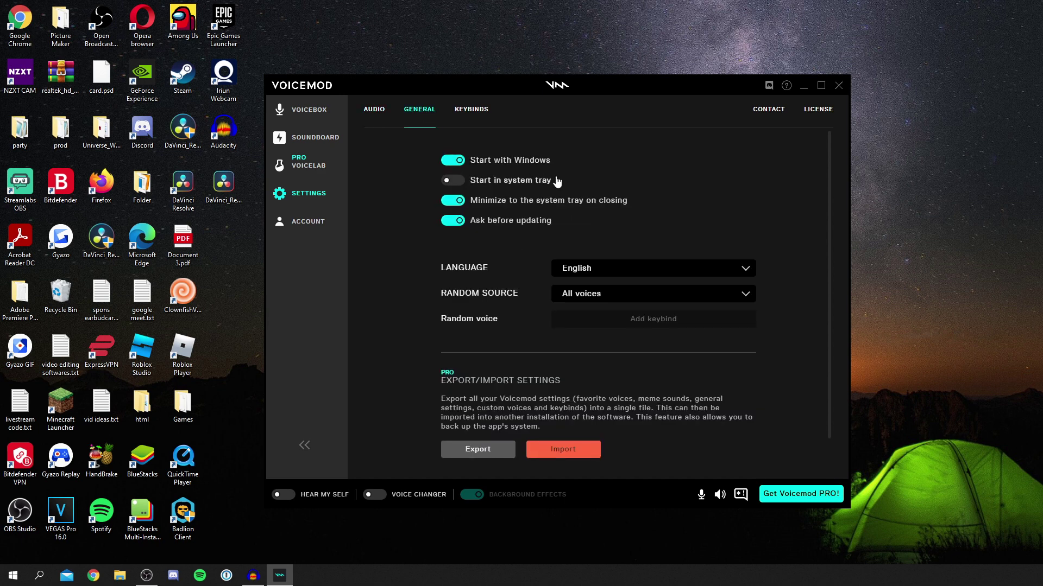
scroll(529, 225, down, 1)
scroll(529, 231, up, 1)
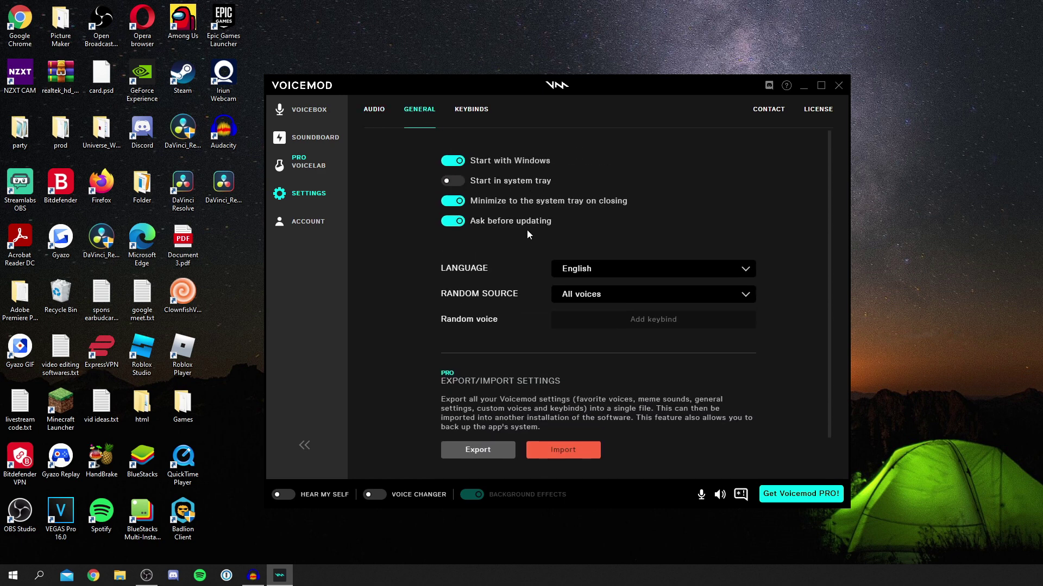
click(471, 109)
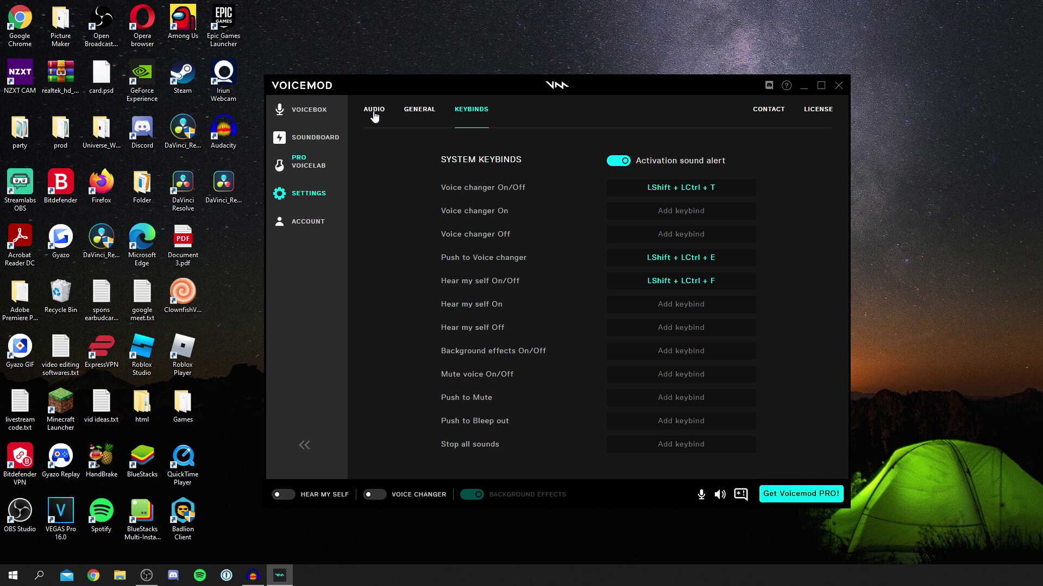
click(309, 109)
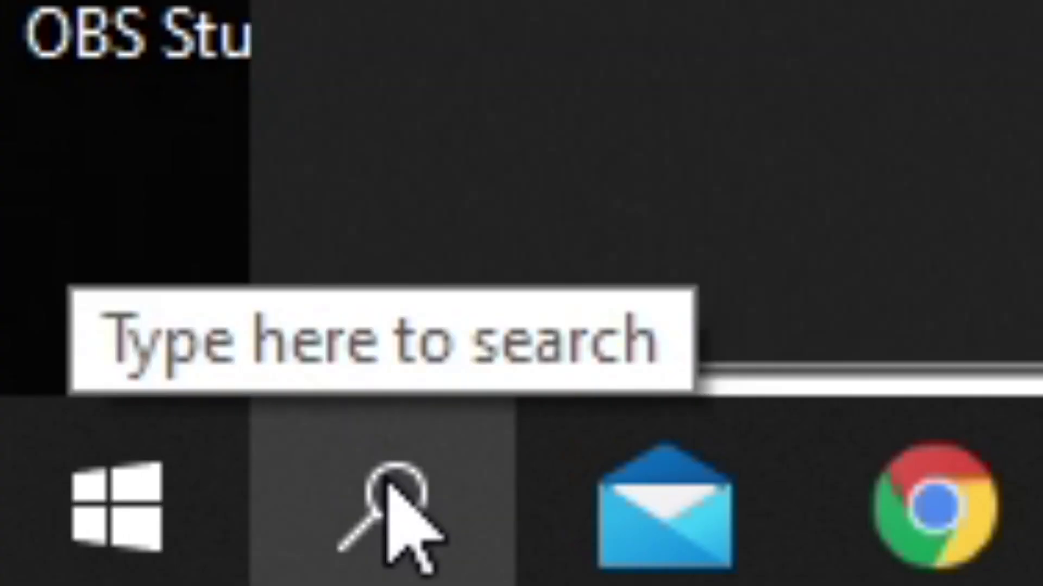
Step: Make Microphone (Voicemod Virtual Audio Device (WDM)) the Windows Sound input device, then close Settings
click(400, 505)
text(audio)
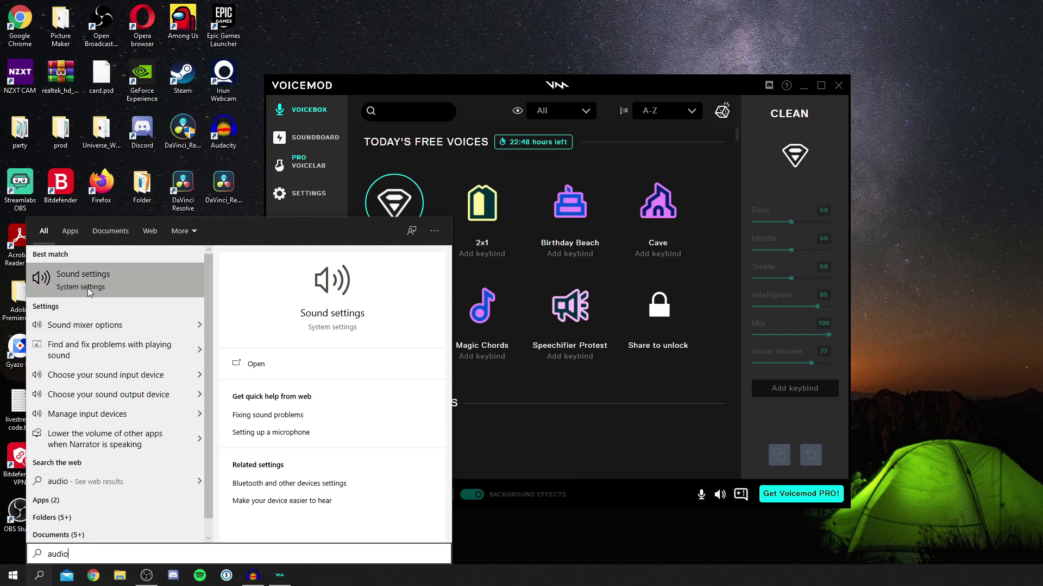
click(98, 281)
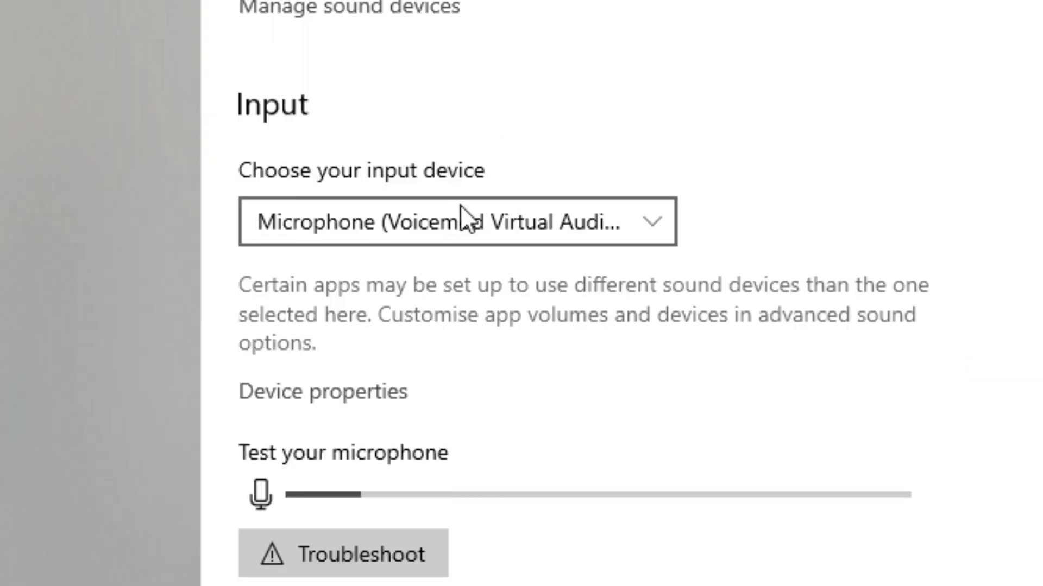
click(471, 214)
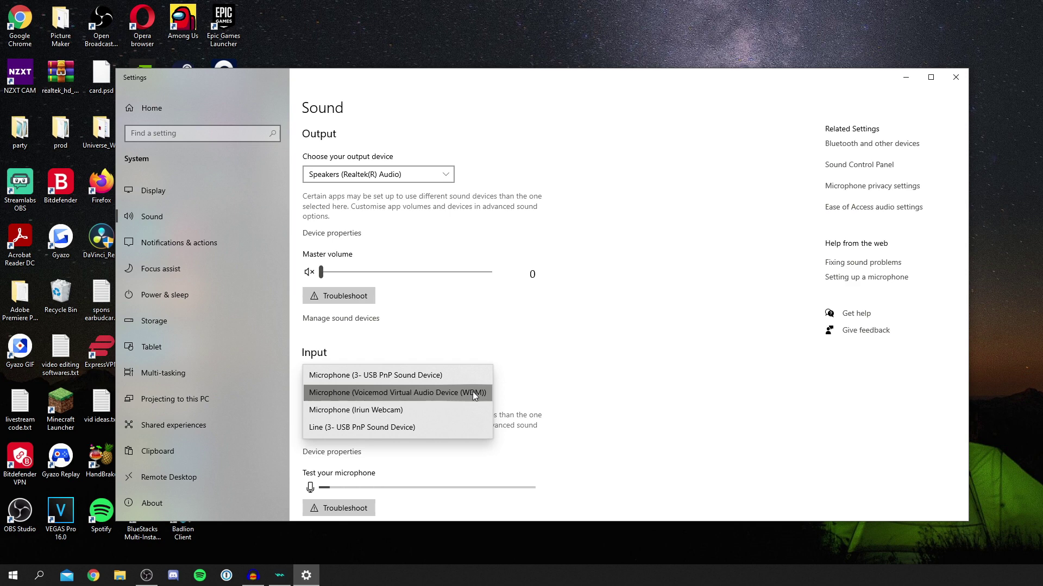
click(408, 396)
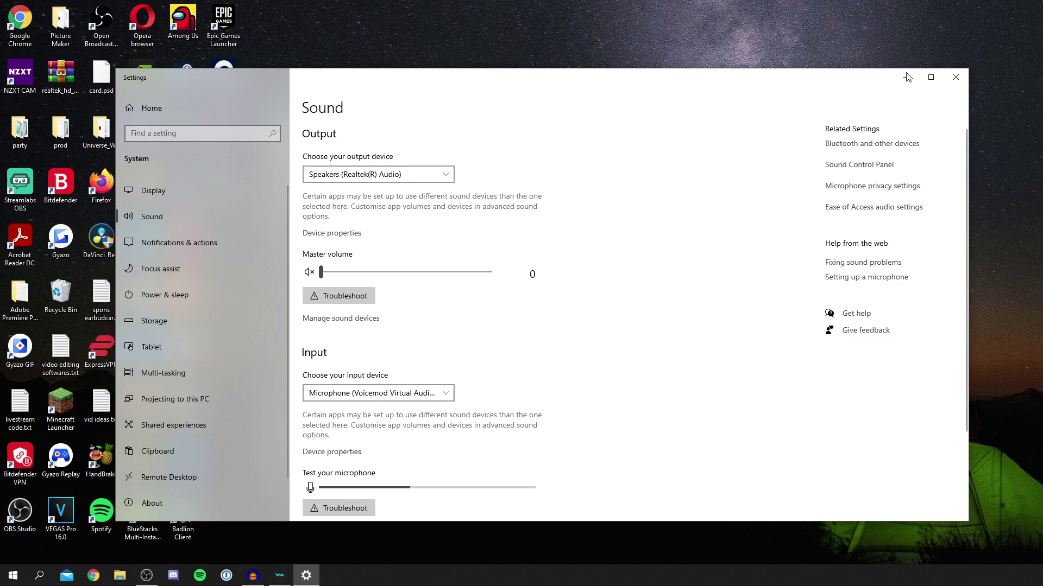
click(954, 76)
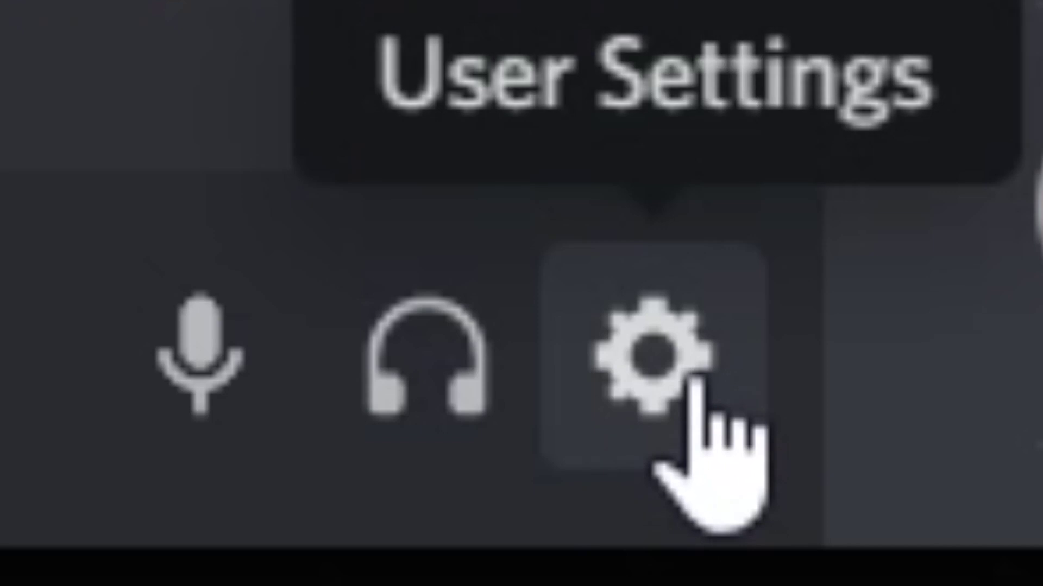
Step: Open Discord's user settings and narrow the Discord window
click(652, 358)
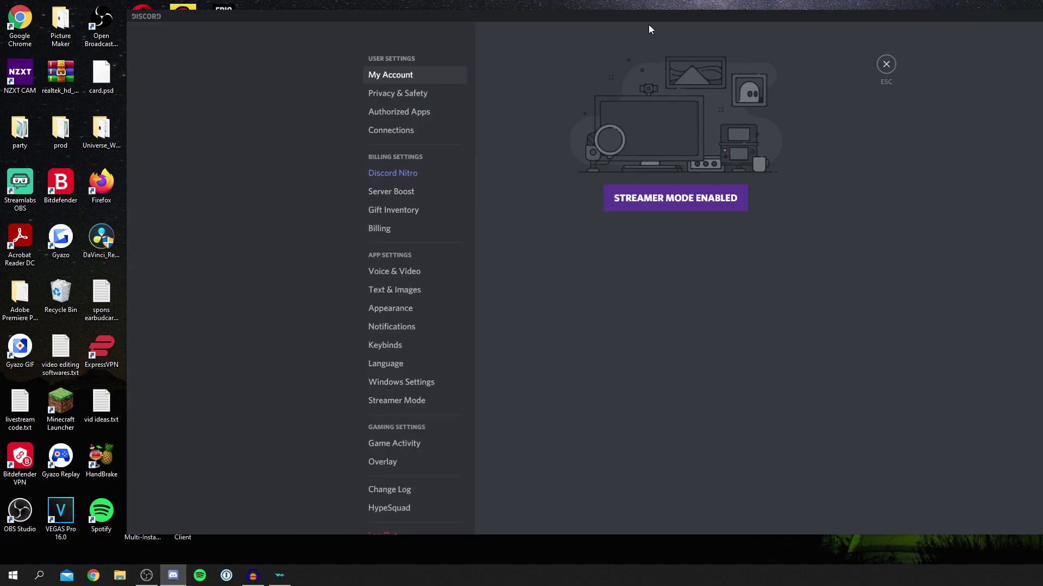
drag(1039, 196, 844, 196)
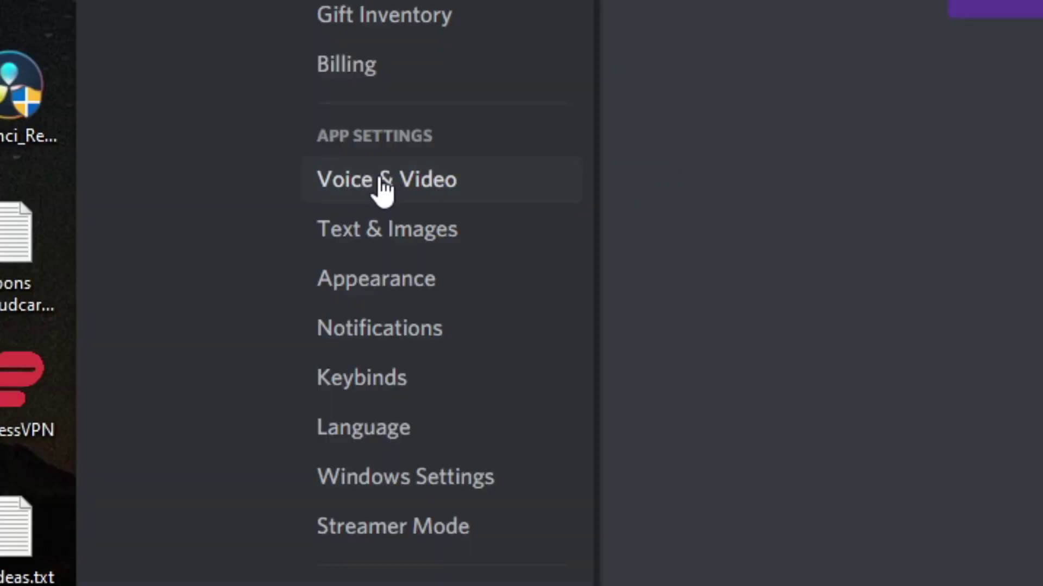
click(383, 179)
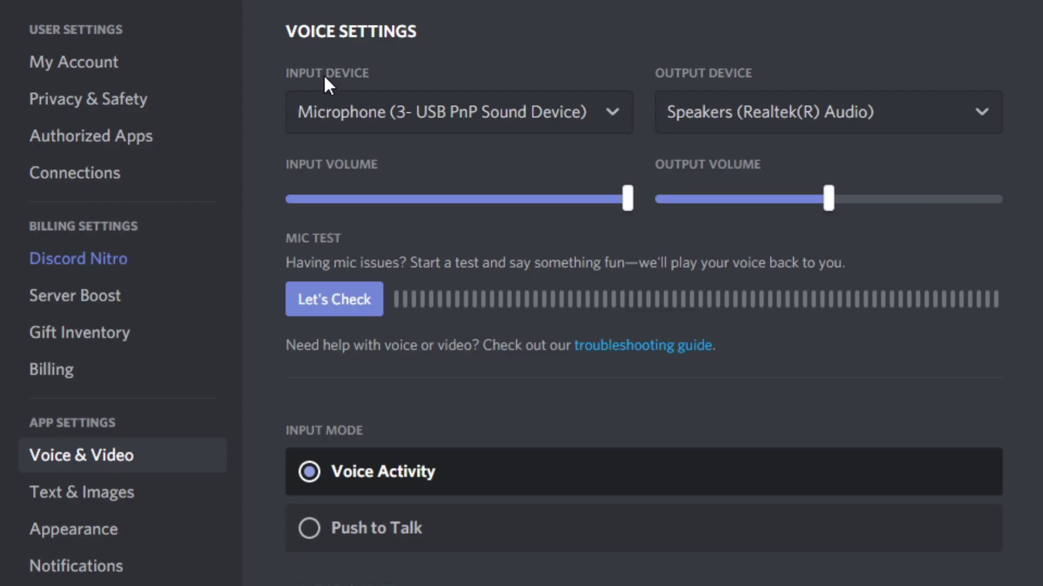
Step: Choose Microphone (Voicemod Virtual Audio Device (WDM)) as Discord's input device
click(465, 106)
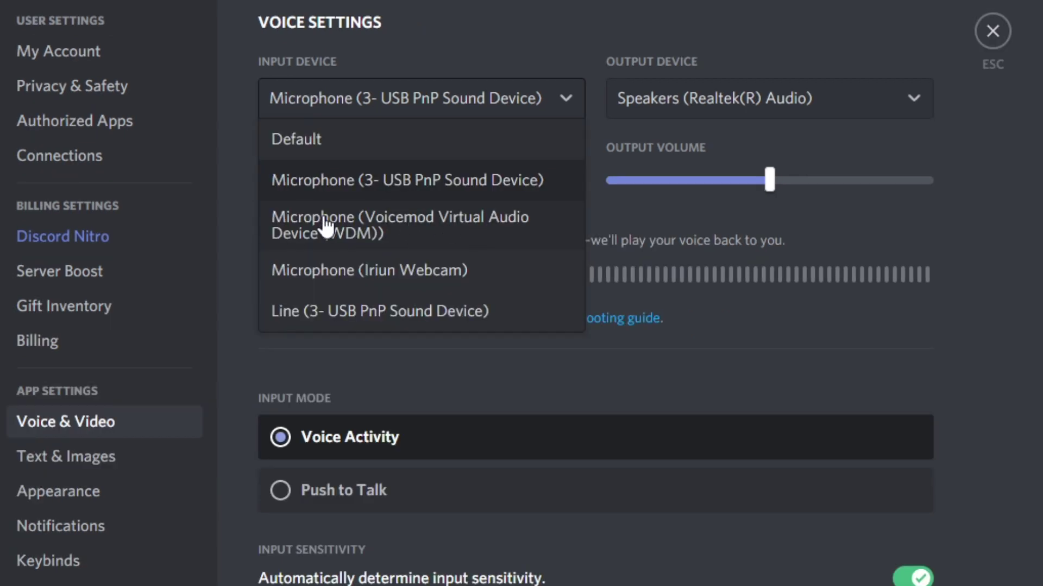
click(475, 227)
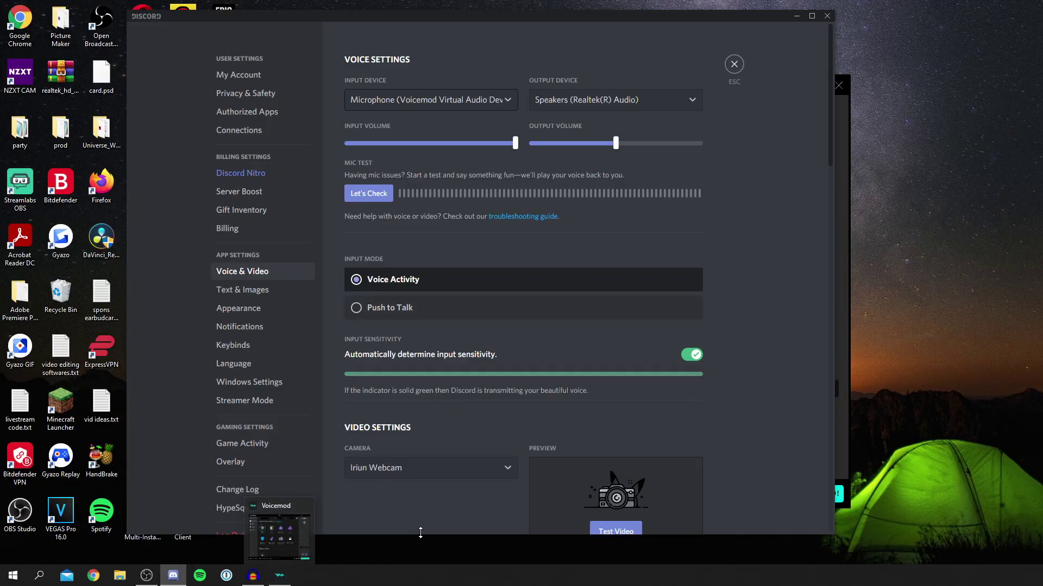
click(279, 575)
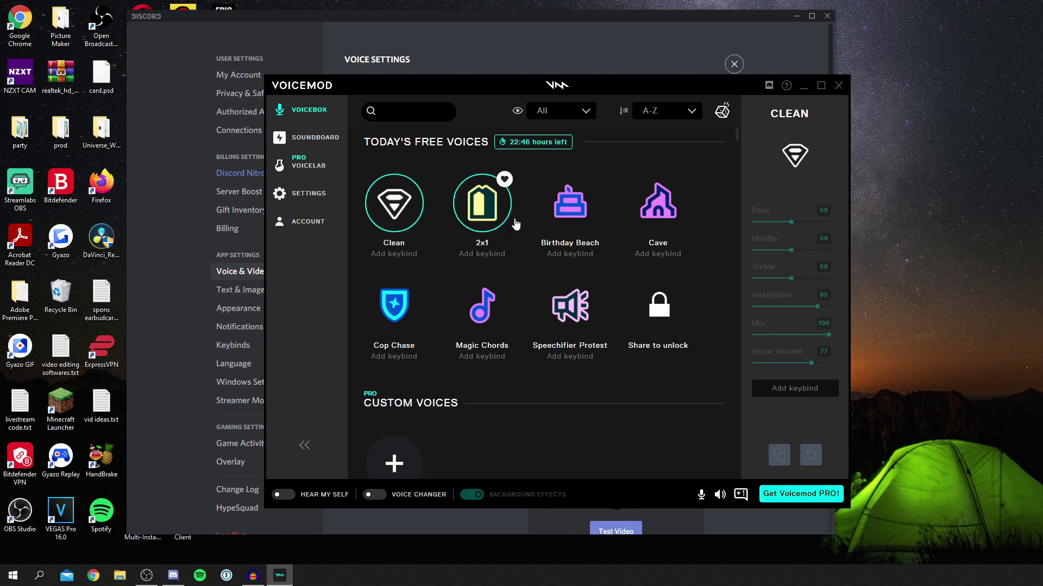
Step: Activate the Cave voice with the Voice Changer toggle on, then return to Discord
click(647, 215)
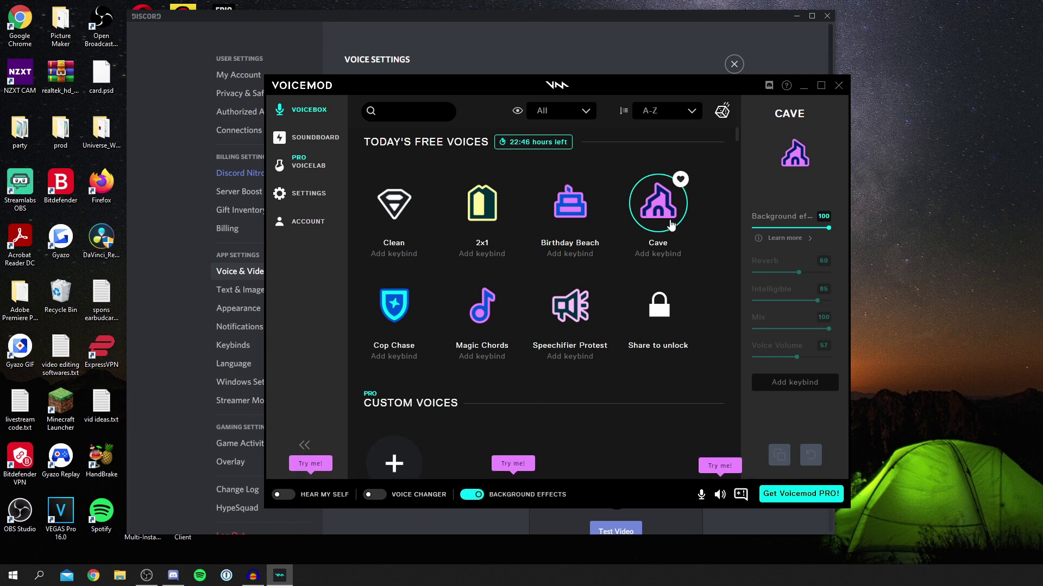
click(375, 494)
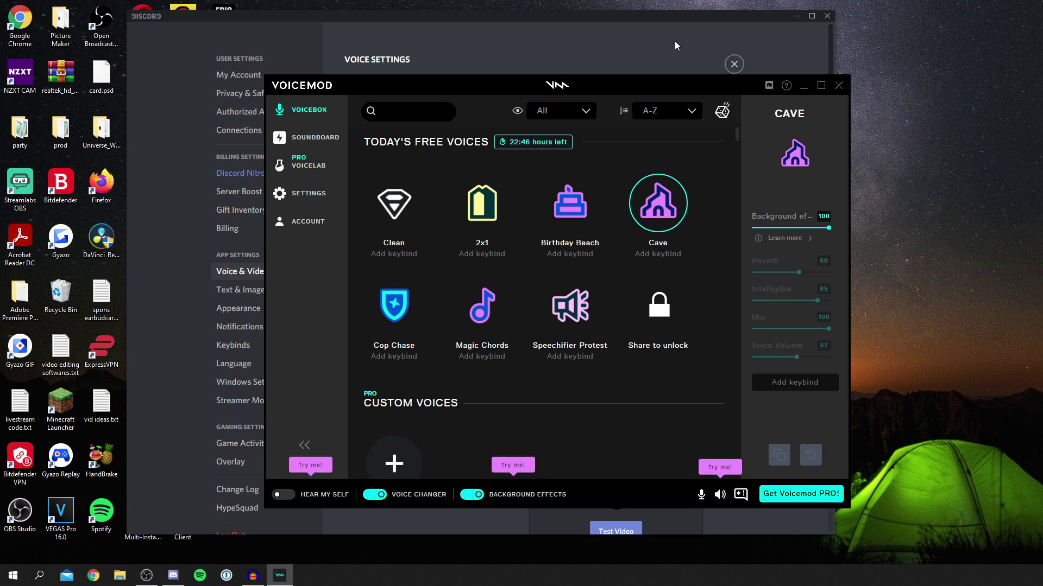
click(608, 45)
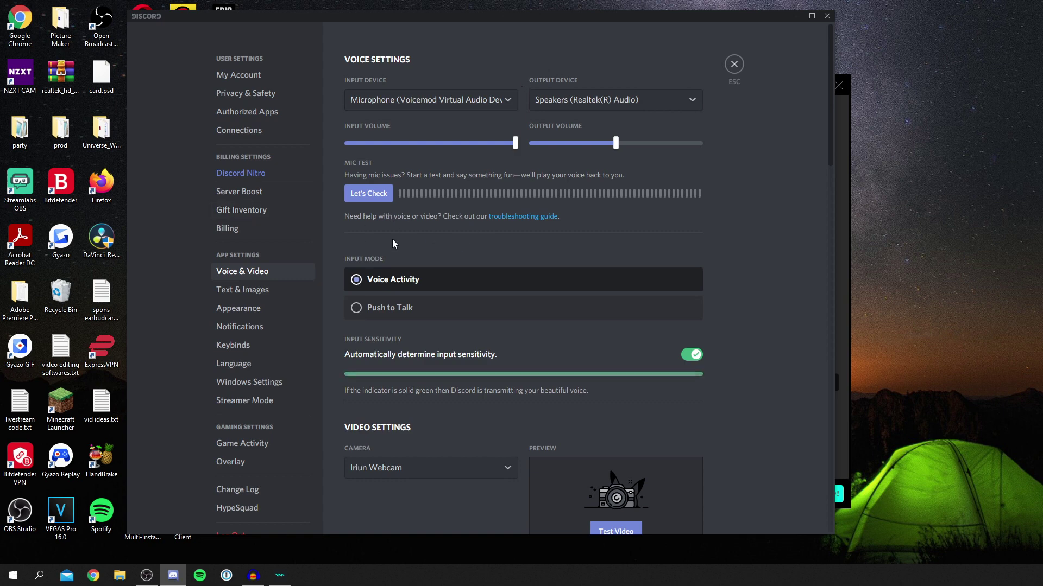
Step: Start and stop Discord's Let's Check mic test, then return to Voicemod
click(368, 193)
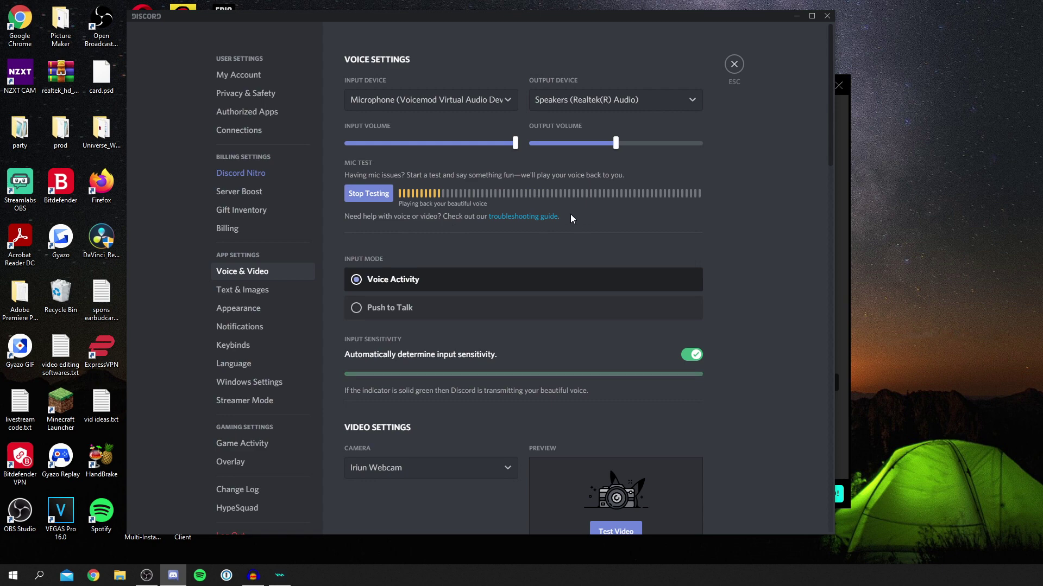
click(352, 195)
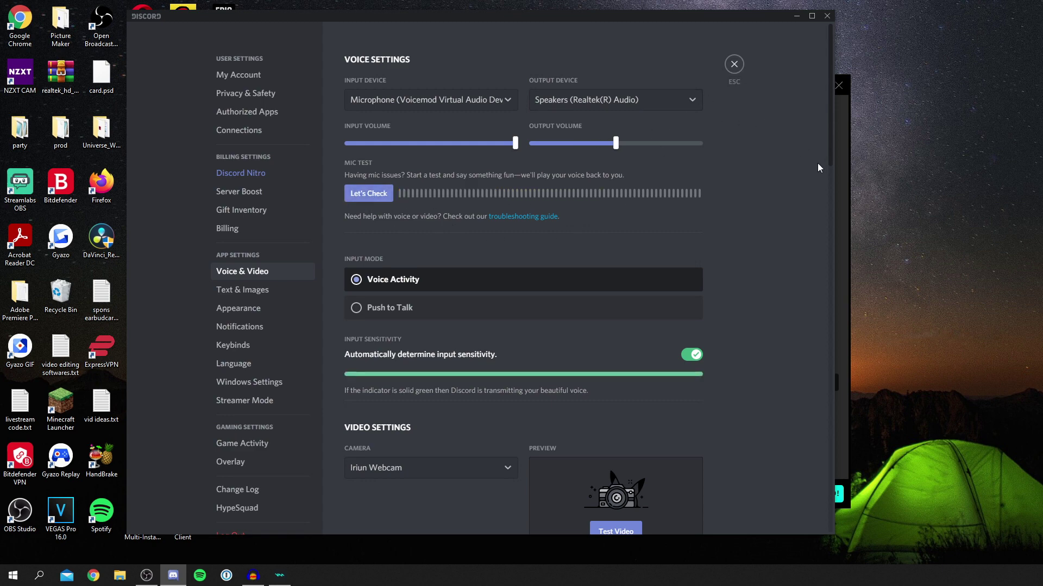
click(839, 173)
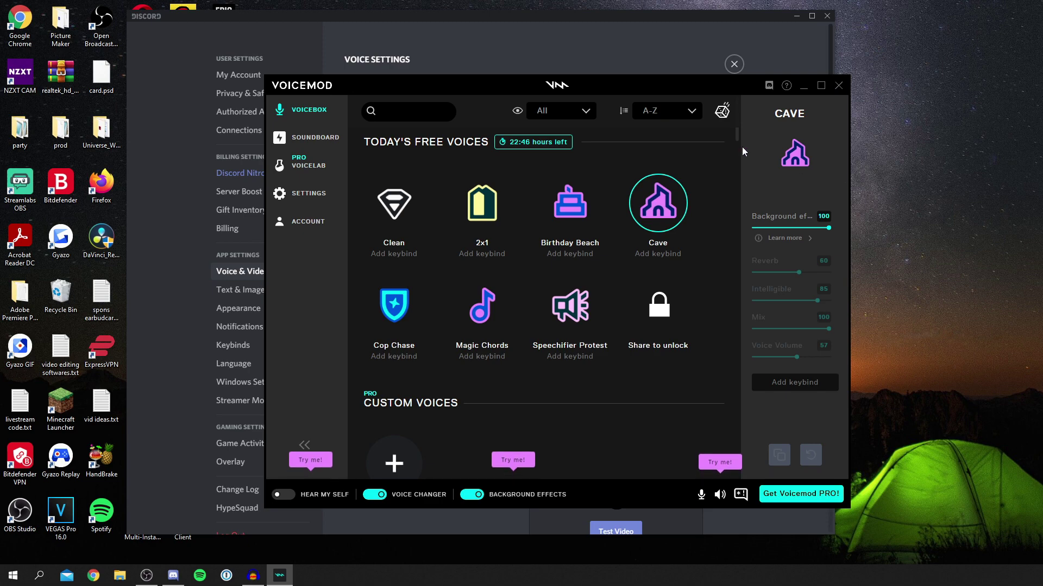